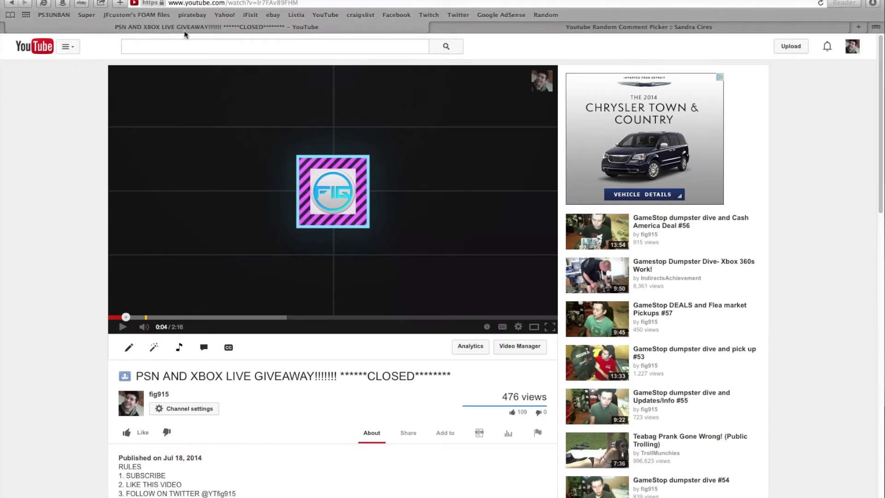
Select the PSN and Xbox Live giveaway video's URL in the address bar.
click(314, 3)
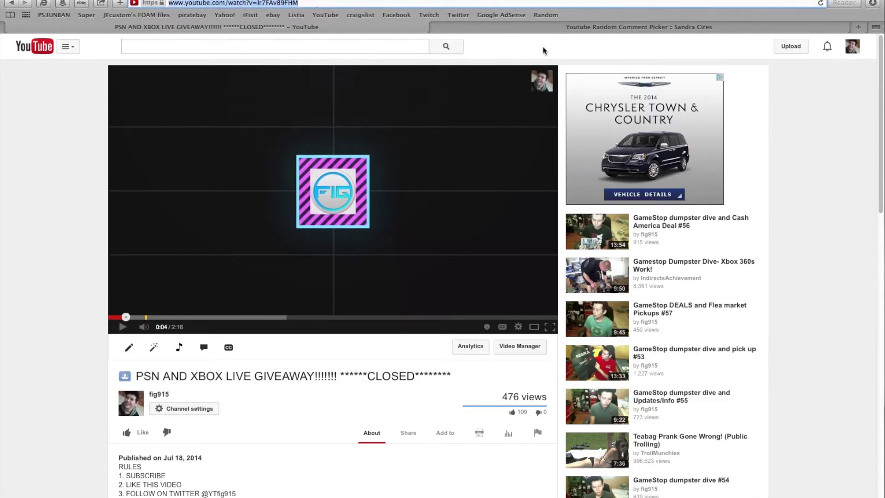
Load the giveaway video's 105 comments into the Random Comment Picker.
click(546, 28)
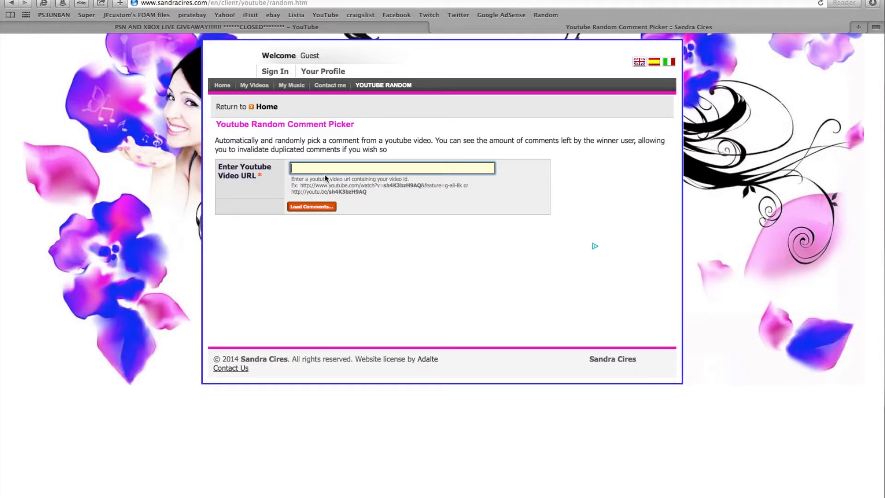
text(https://www.youtube.com/watch?v=lr7FAv89FHM)
click(309, 207)
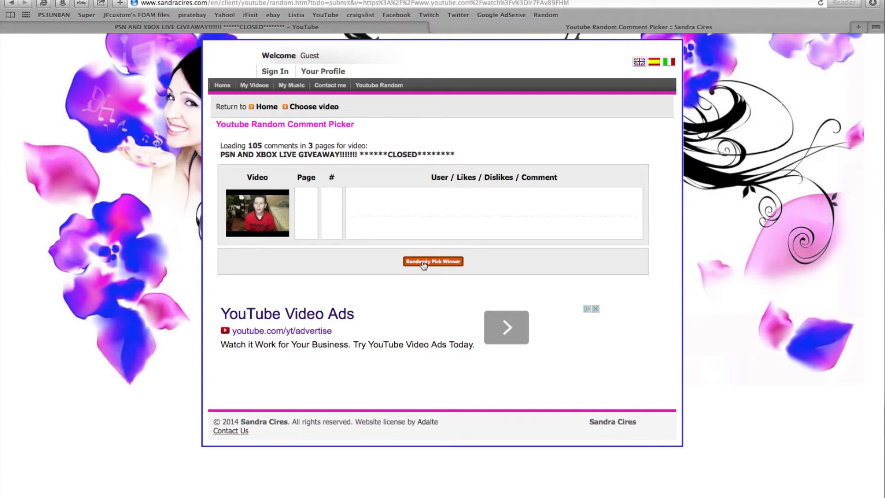
Draw winner Abadragonranger and highlight the Xbox Live part of their comment.
click(423, 261)
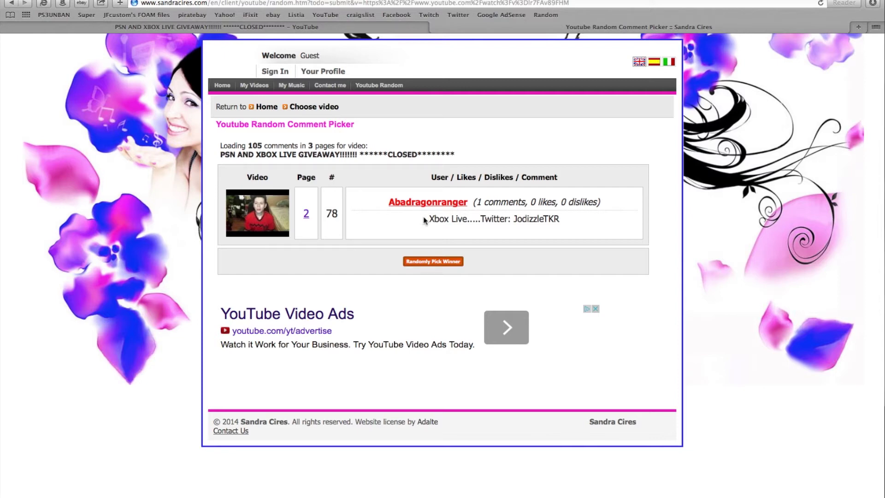
drag(427, 219, 467, 219)
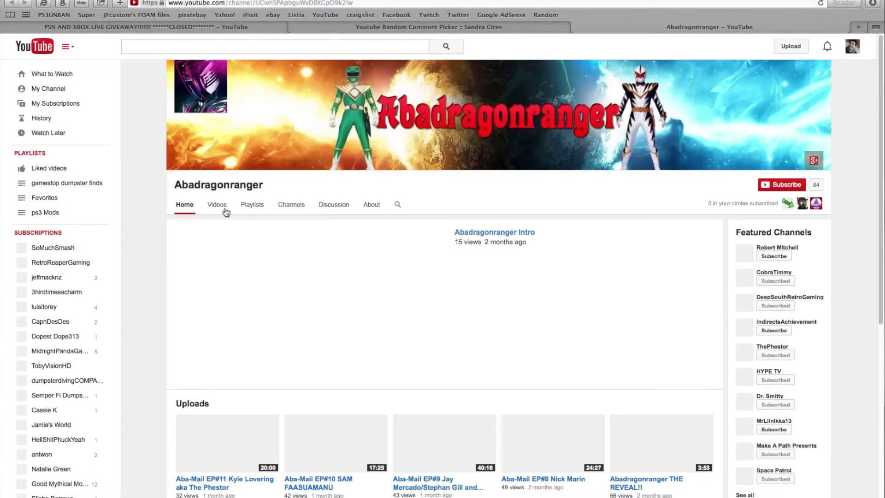
Find the giveaway video at number 24 in Abadragonranger's Liked videos, then return to the picker.
click(250, 207)
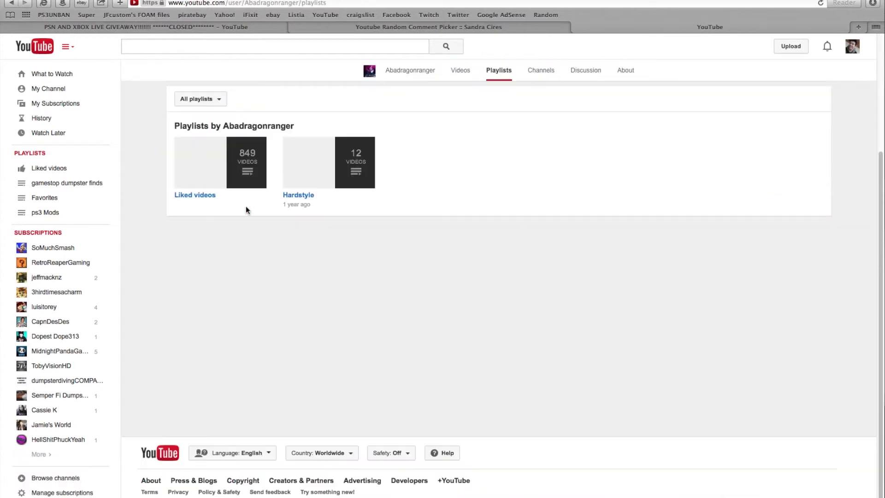
click(195, 195)
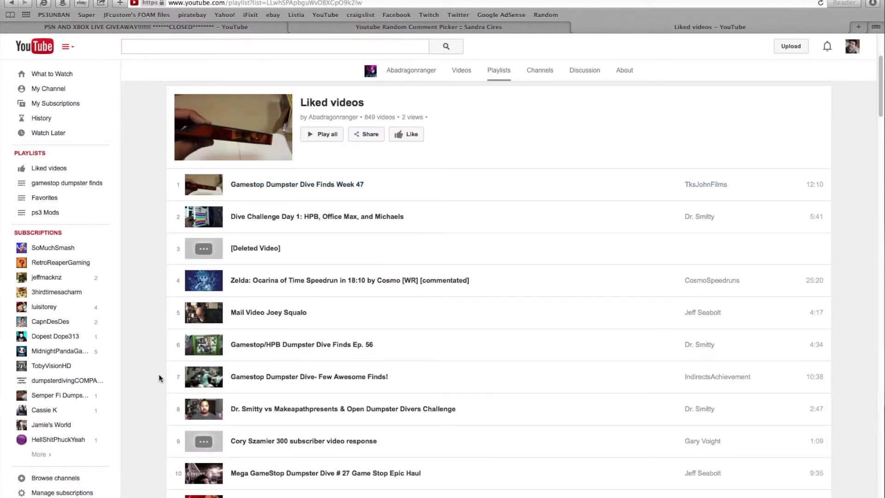
scroll(159, 377, down, 1)
scroll(158, 376, down, 4)
scroll(158, 379, down, 2)
scroll(159, 378, down, 3)
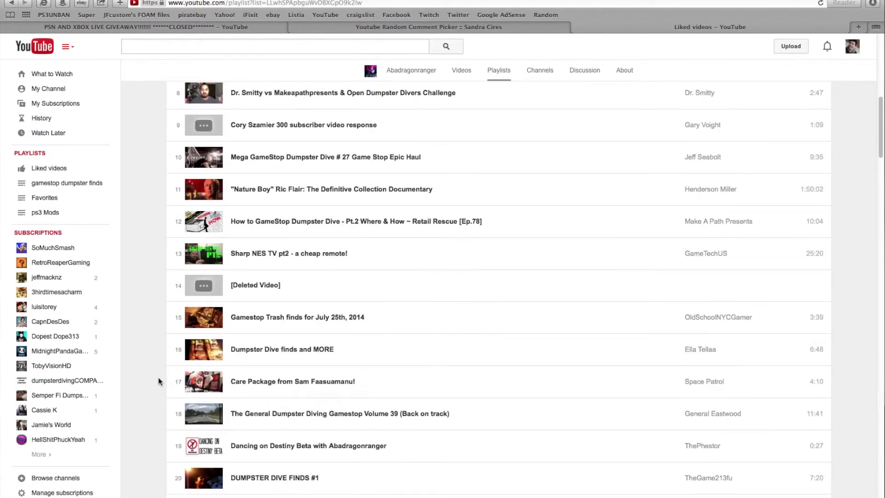
scroll(158, 379, down, 3)
scroll(159, 379, down, 1)
scroll(158, 381, down, 3)
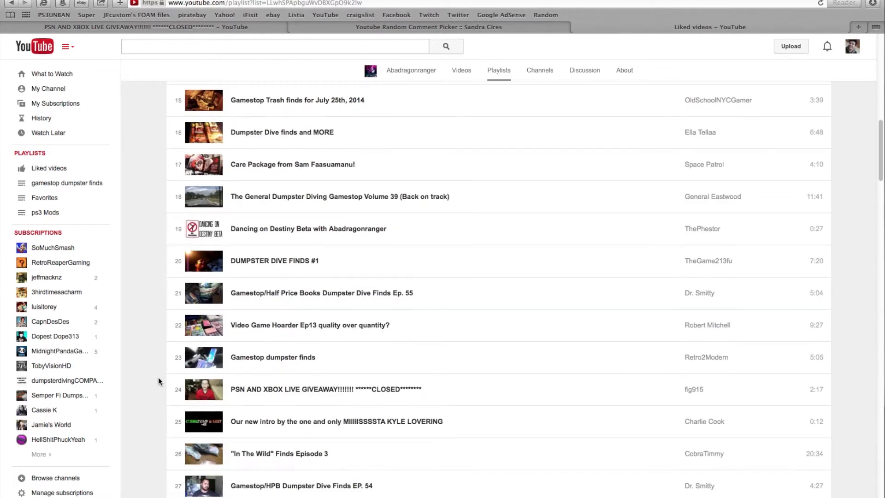
scroll(159, 380, down, 1)
mouse_move(158, 380)
mouse_down()
mouse_move(246, 359)
mouse_move(150, 359)
mouse_up()
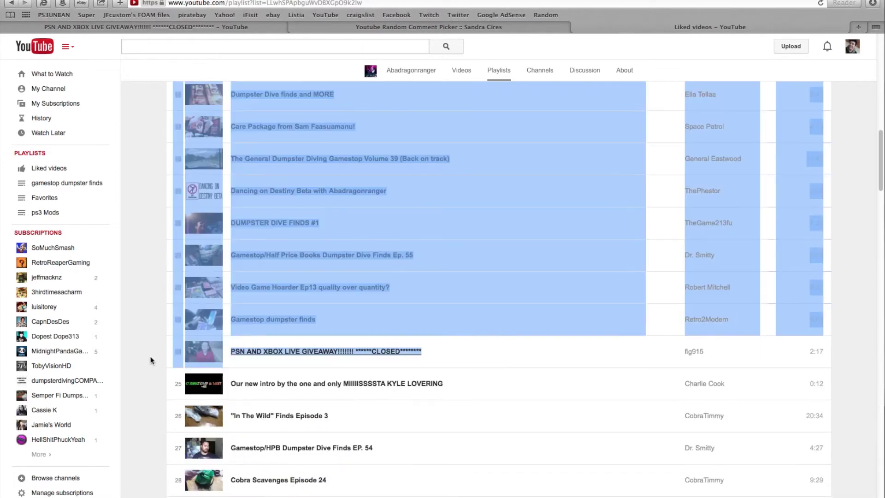
click(160, 360)
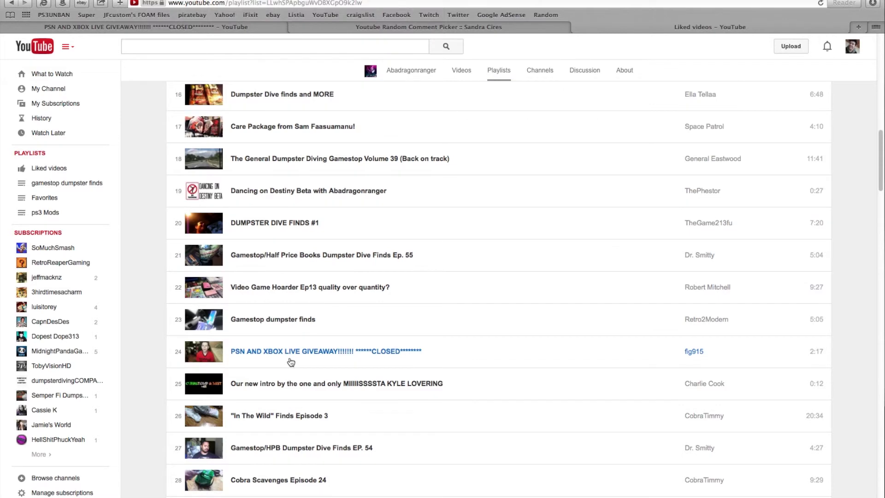
scroll(139, 423, up, 1)
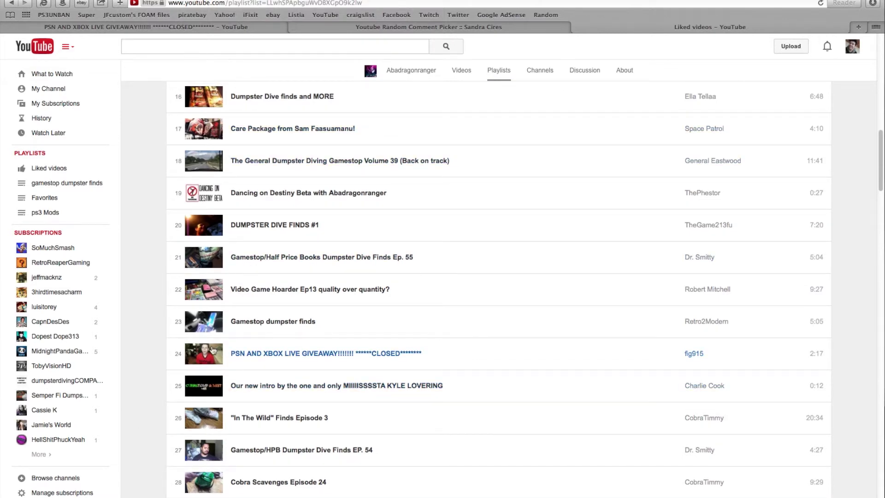
click(515, 29)
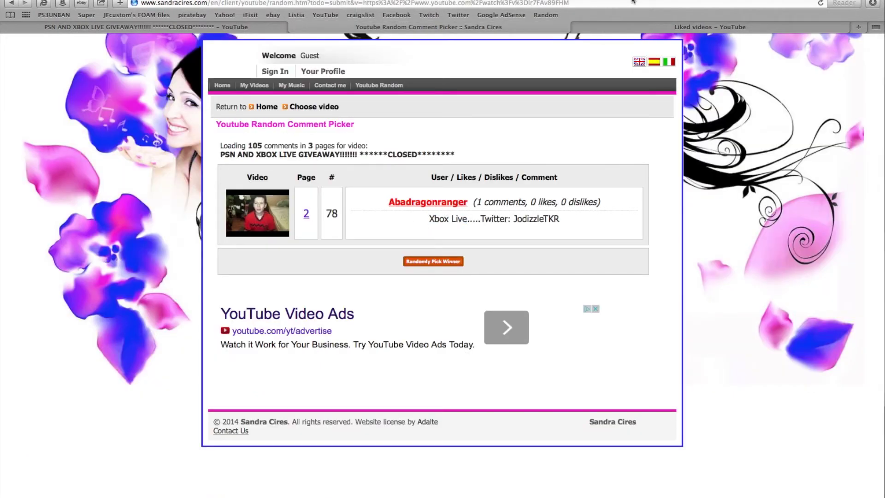
Compare Abadragonranger's Liked videos playlist against the comment picker result.
click(626, 27)
scroll(297, 235, up, 5)
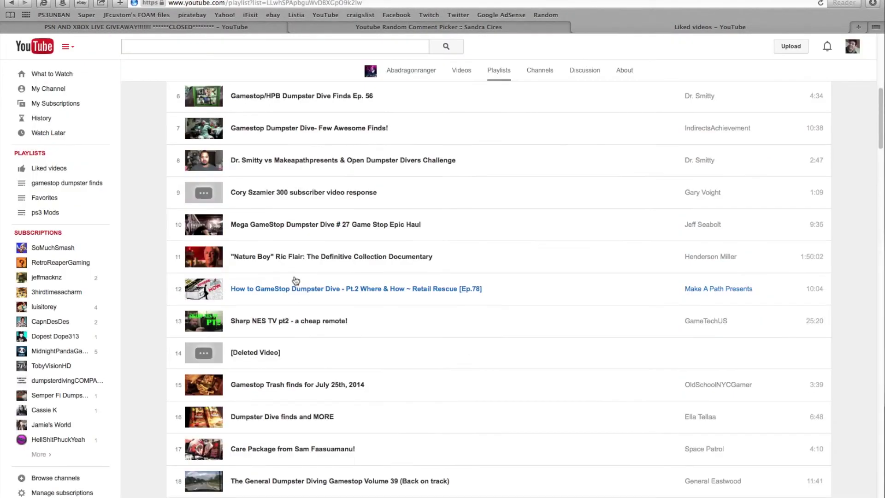
scroll(182, 349, up, 6)
scroll(182, 344, down, 1)
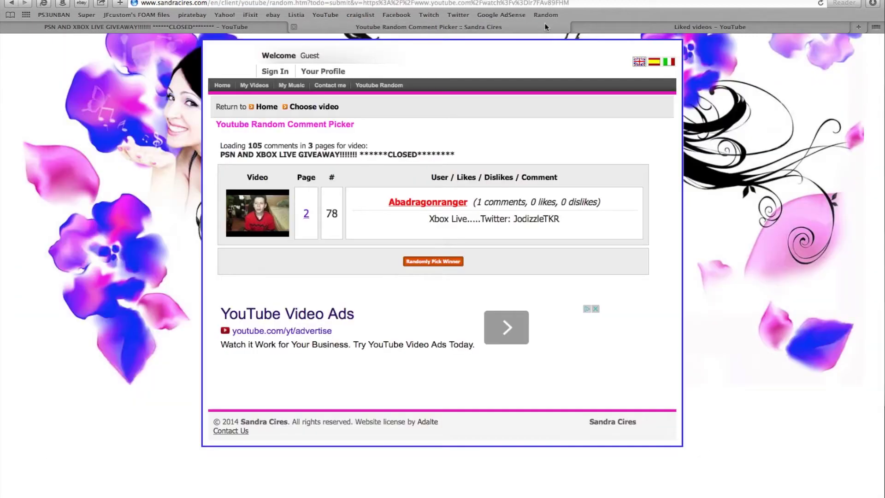
click(545, 27)
click(611, 27)
mouse_move(429, 27)
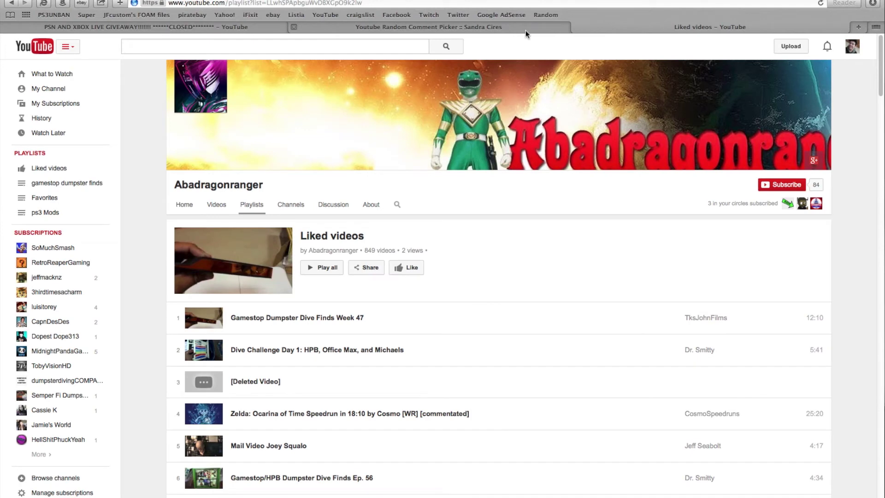
click(525, 30)
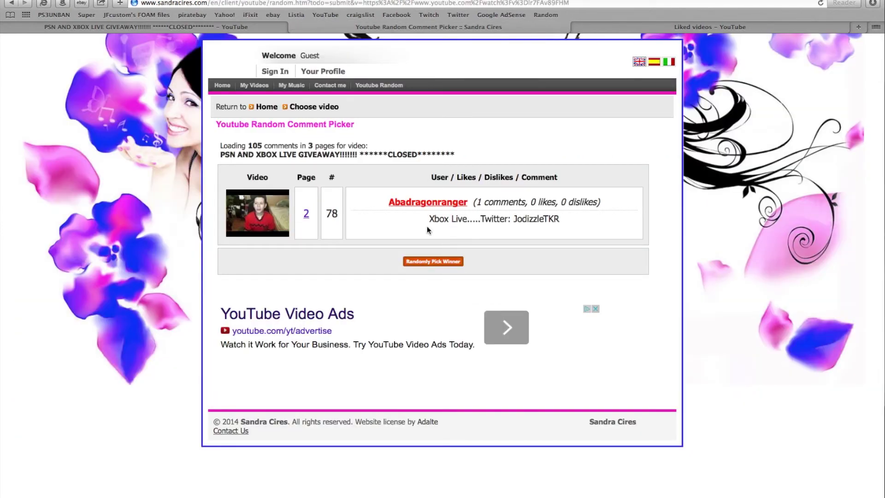
drag(427, 218, 468, 220)
click(448, 254)
drag(425, 218, 580, 221)
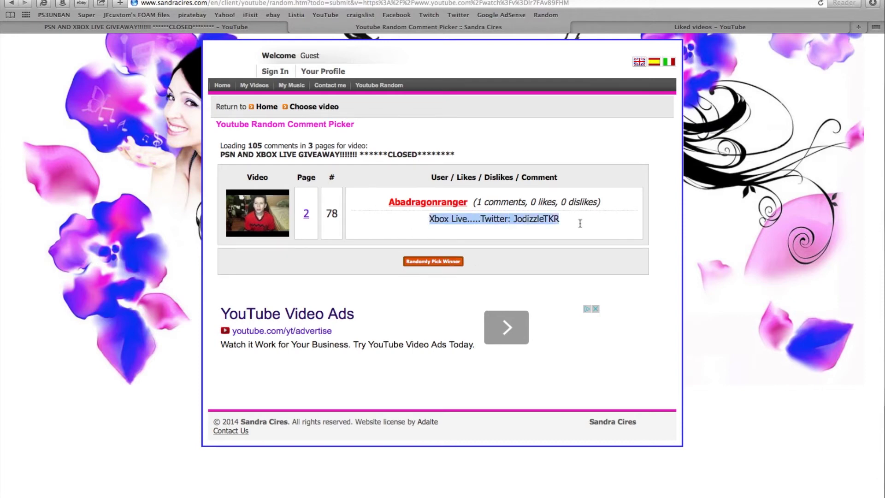
click(478, 262)
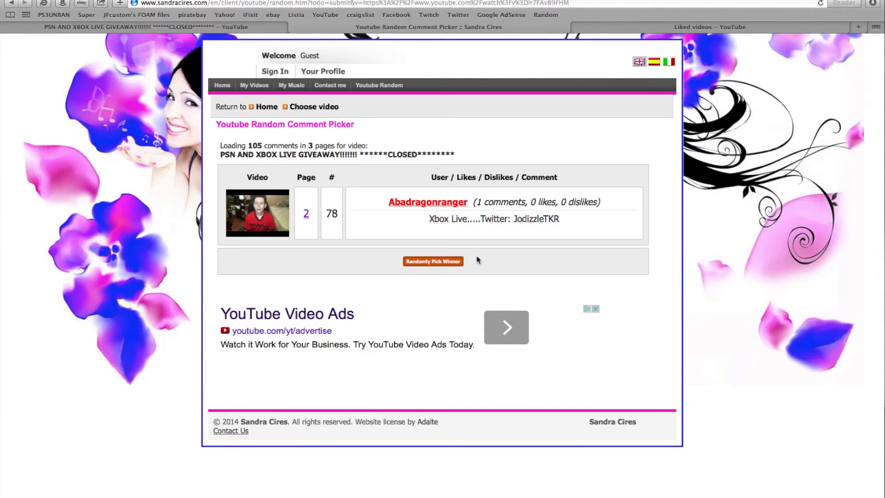
drag(467, 219, 493, 222)
click(446, 231)
click(433, 268)
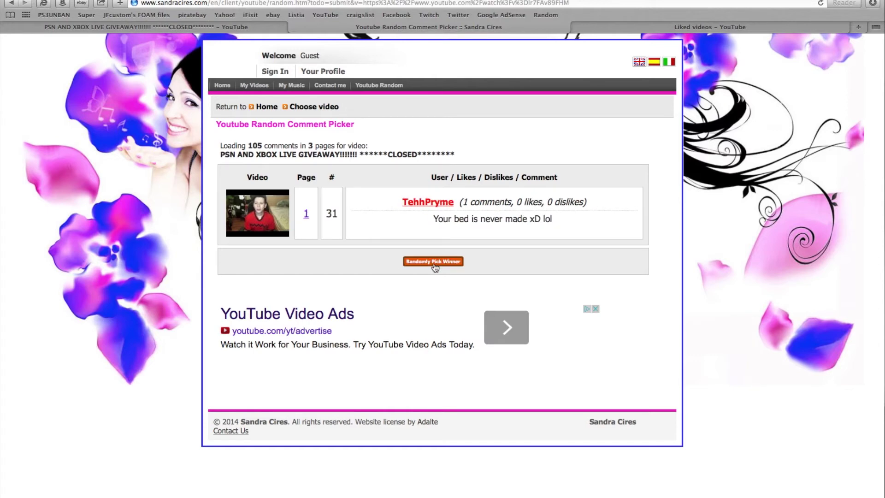
click(432, 264)
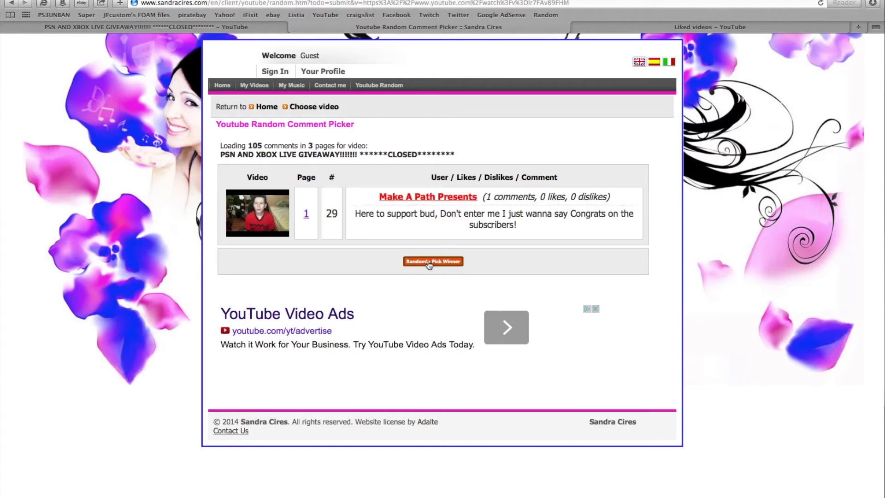
click(429, 262)
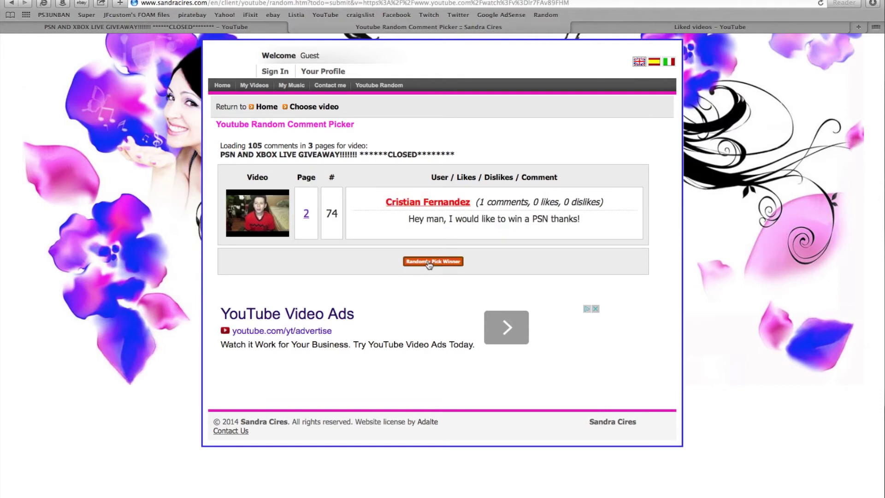
drag(532, 220, 586, 221)
click(381, 228)
click(408, 210)
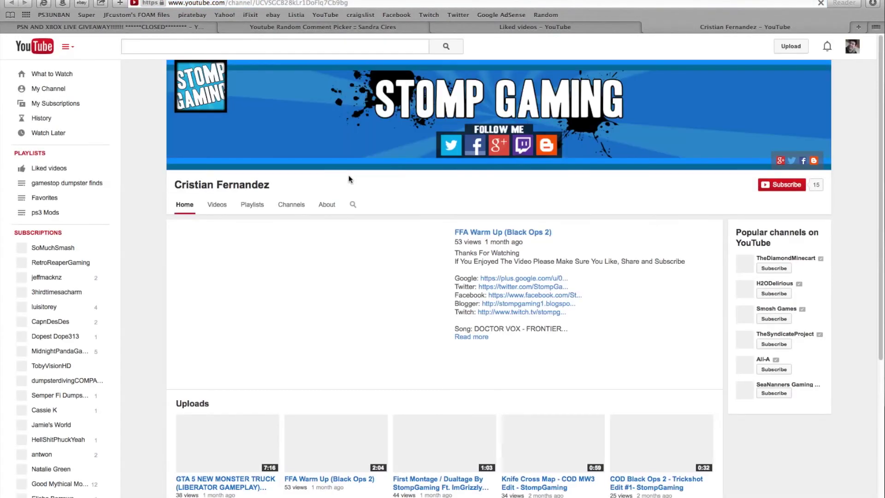
click(252, 206)
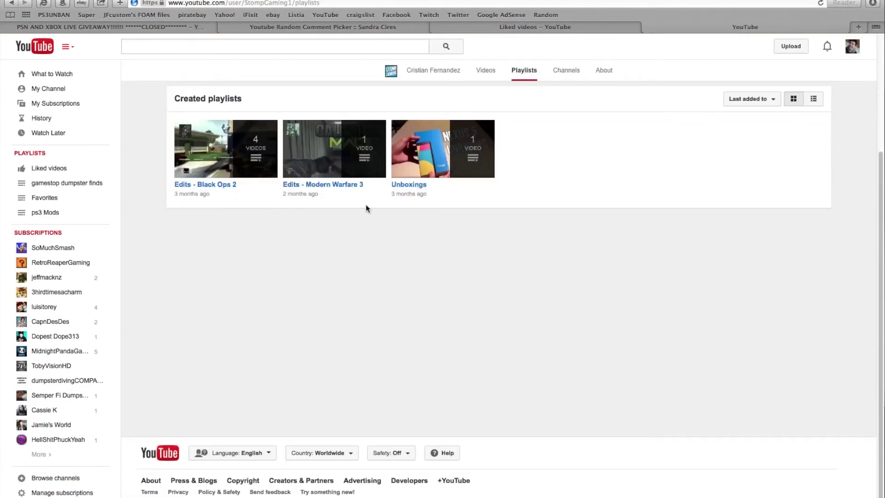
click(490, 78)
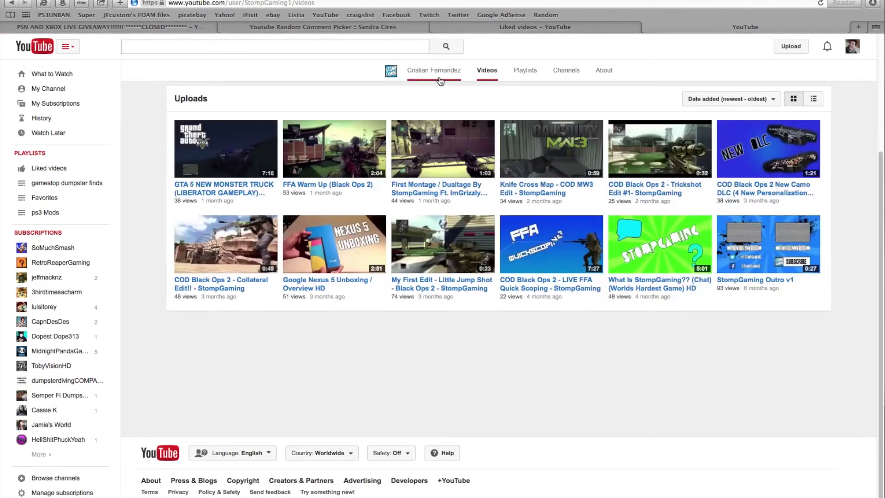
click(442, 78)
scroll(249, 330, down, 3)
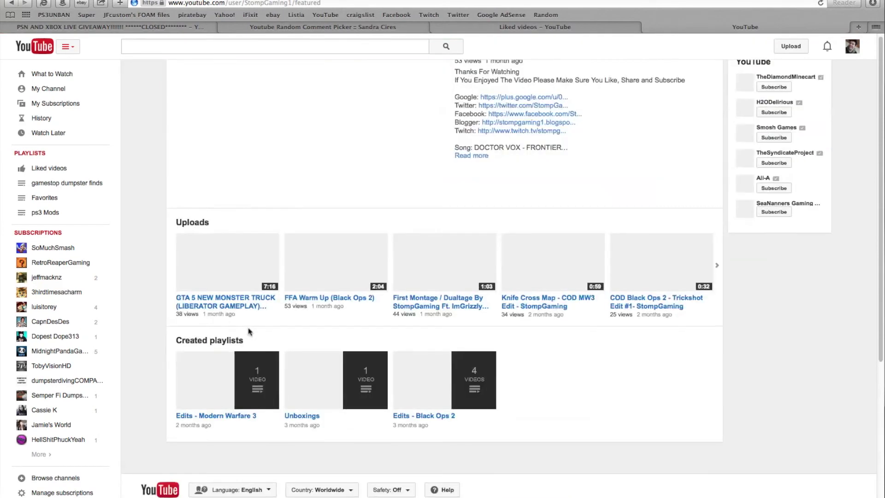
scroll(250, 330, down, 1)
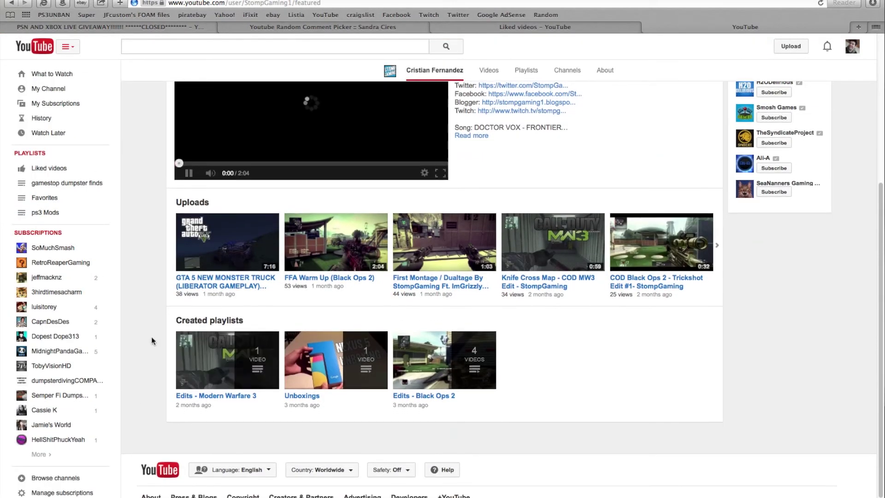
scroll(151, 337, up, 2)
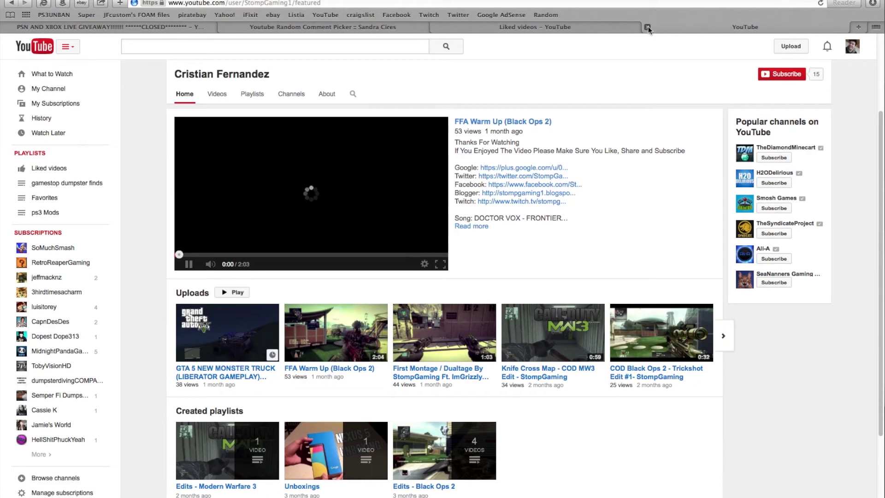
click(648, 27)
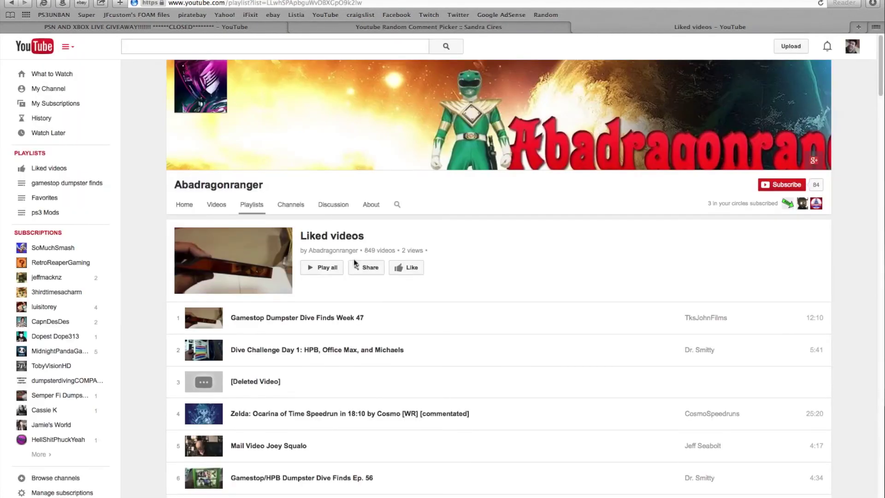
click(449, 27)
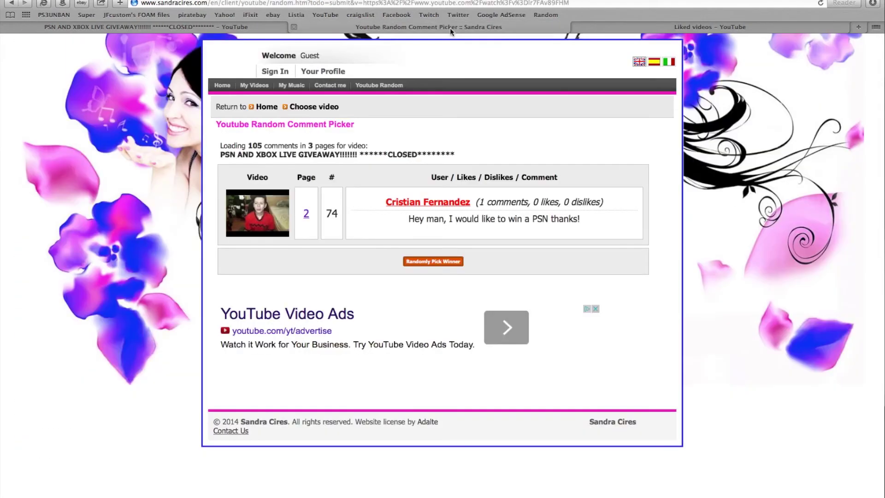
click(422, 264)
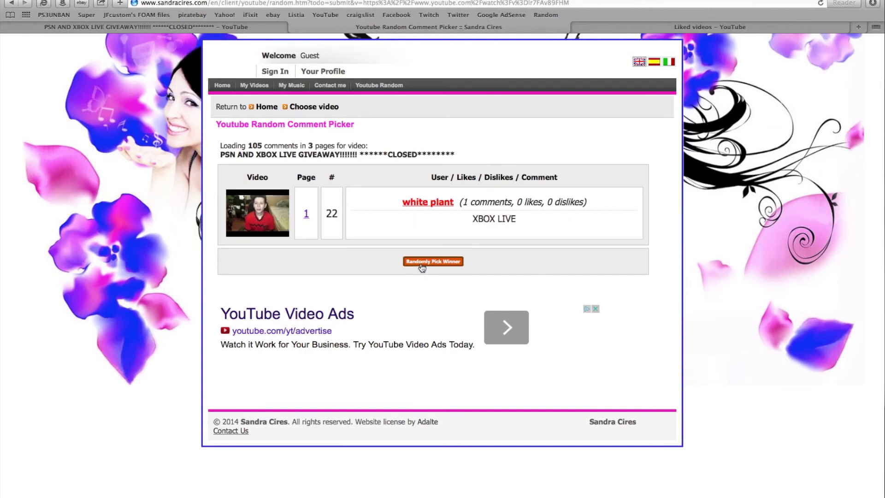
click(422, 264)
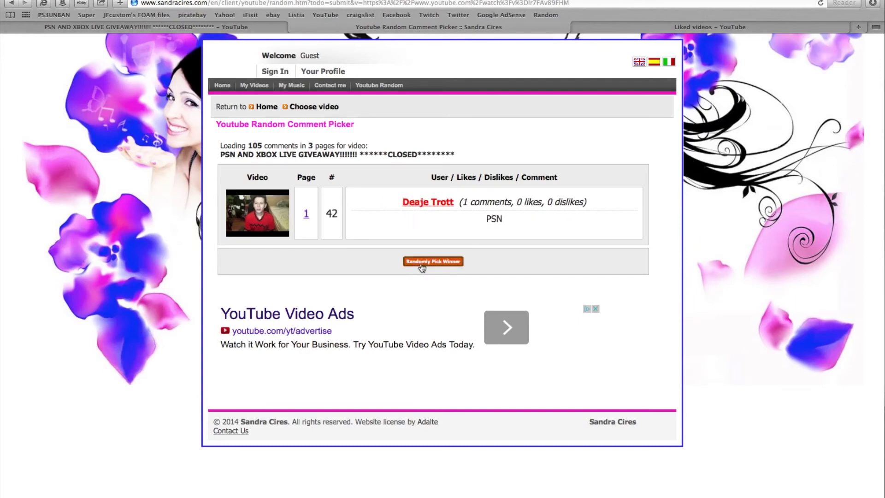
Open Deaje Trott's Liked videos playlist from their channel.
super+click(427, 203)
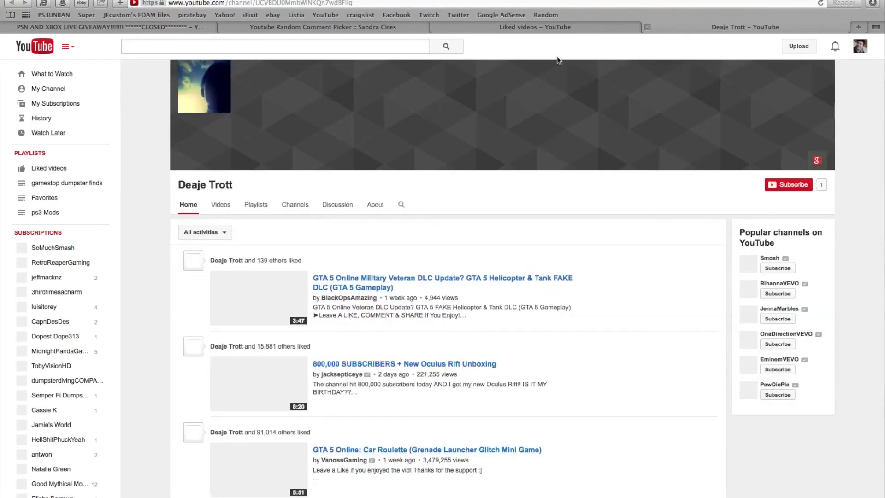
click(256, 210)
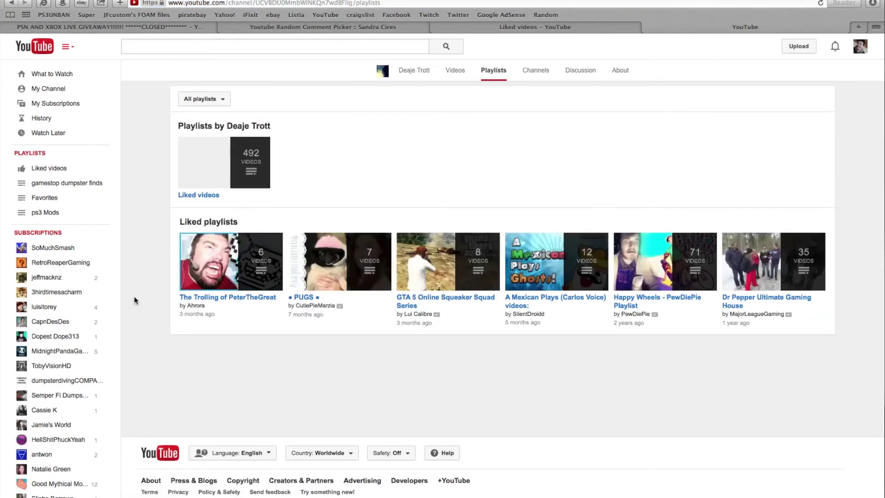
click(202, 196)
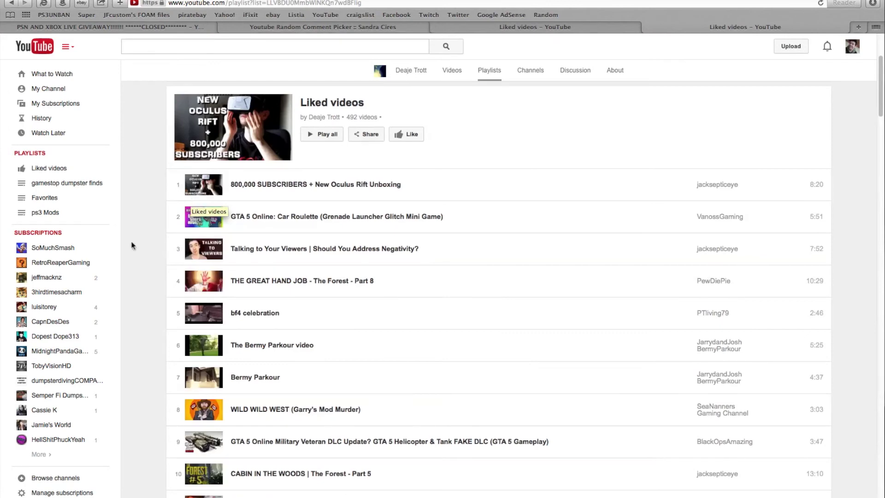
scroll(140, 236, down, 3)
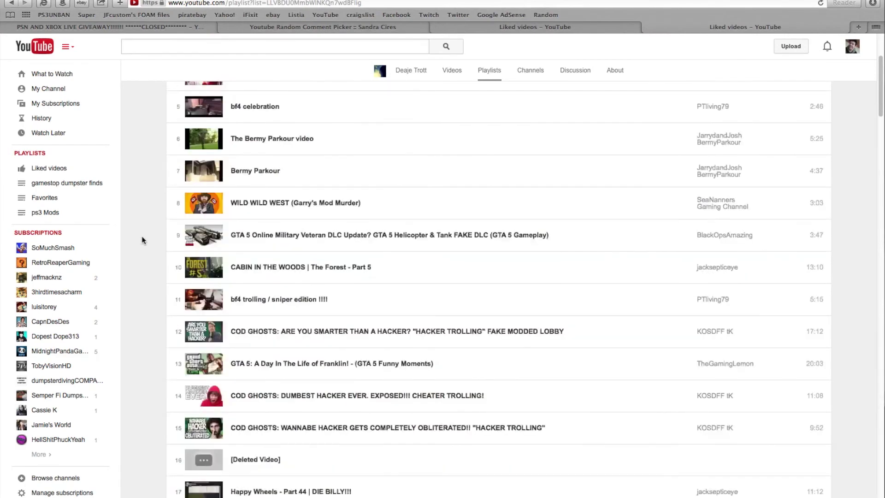
scroll(142, 240, down, 5)
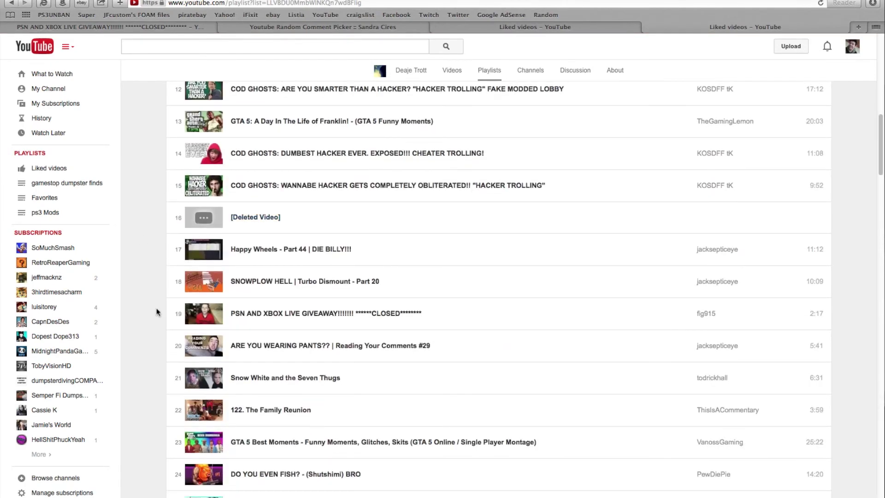
Locate the giveaway video at number 19, then show Abadragonranger's Liked videos.
drag(155, 314, 131, 309)
click(133, 308)
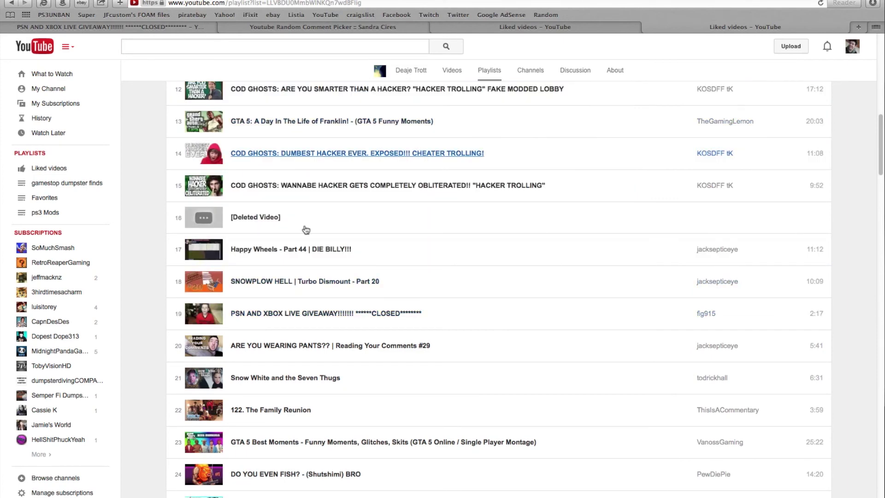
click(563, 26)
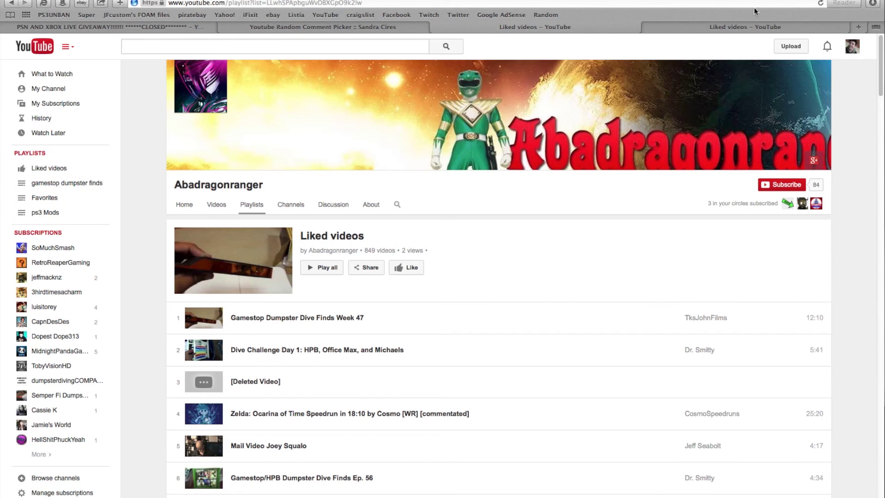
mouse_move(744, 27)
click(671, 27)
scroll(149, 227, up, 10)
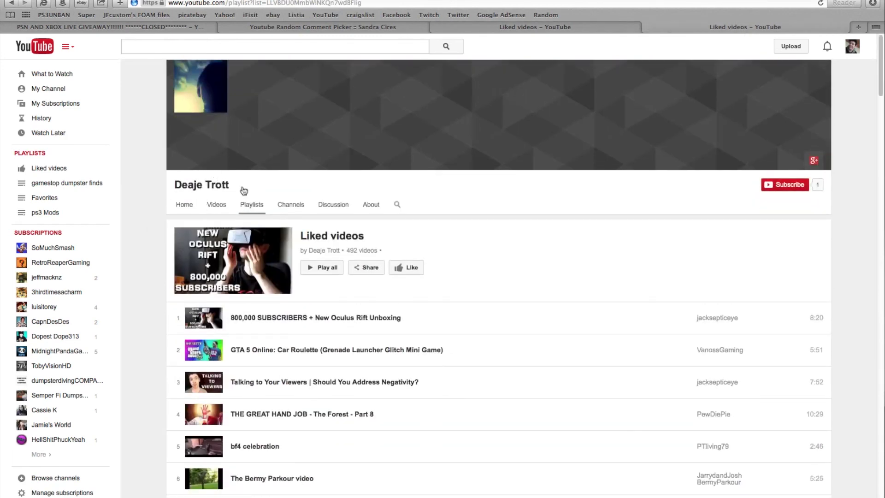
click(534, 28)
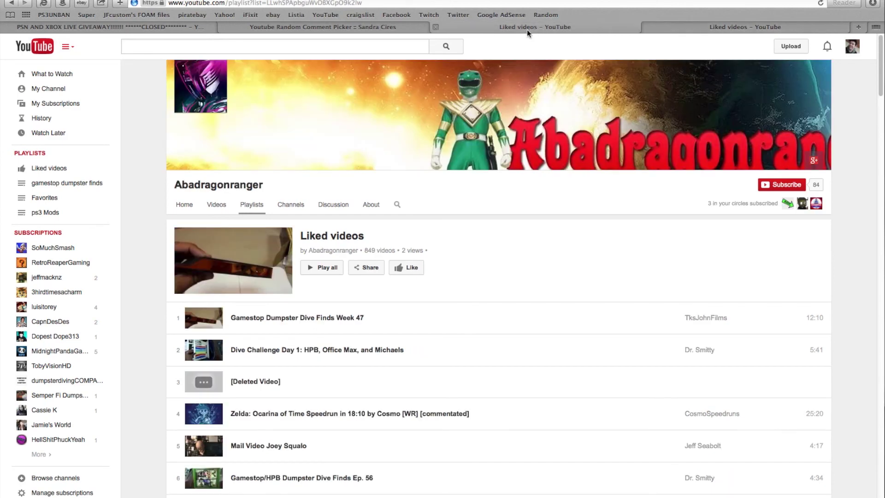
click(672, 27)
click(443, 28)
click(381, 27)
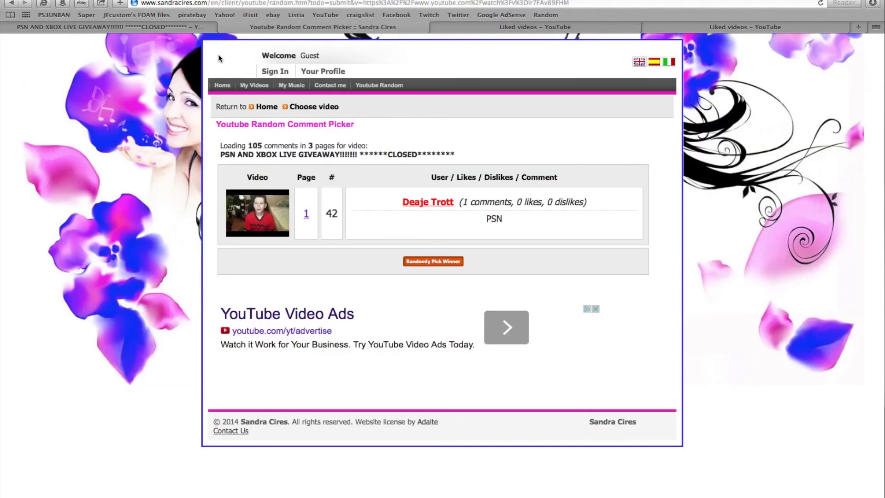
Return to the browser tab showing the PSN and Xbox Live giveaway video.
click(182, 26)
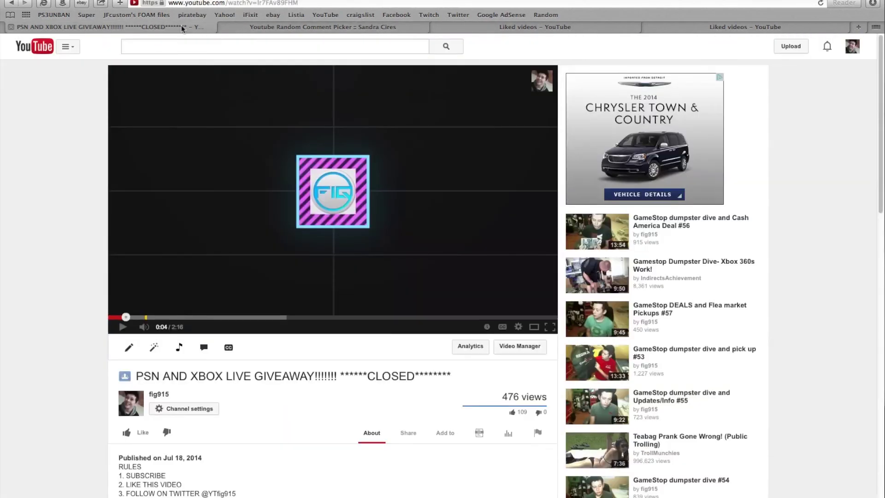